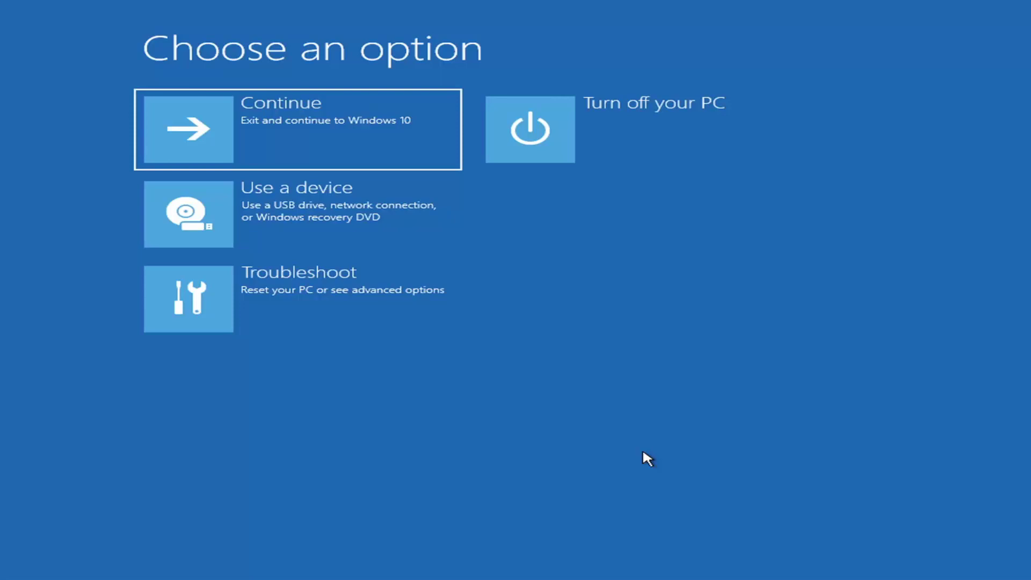
Run Startup Repair from the advanced troubleshooting options.
{"action": "left_click", "coordinate": [287, 122]}
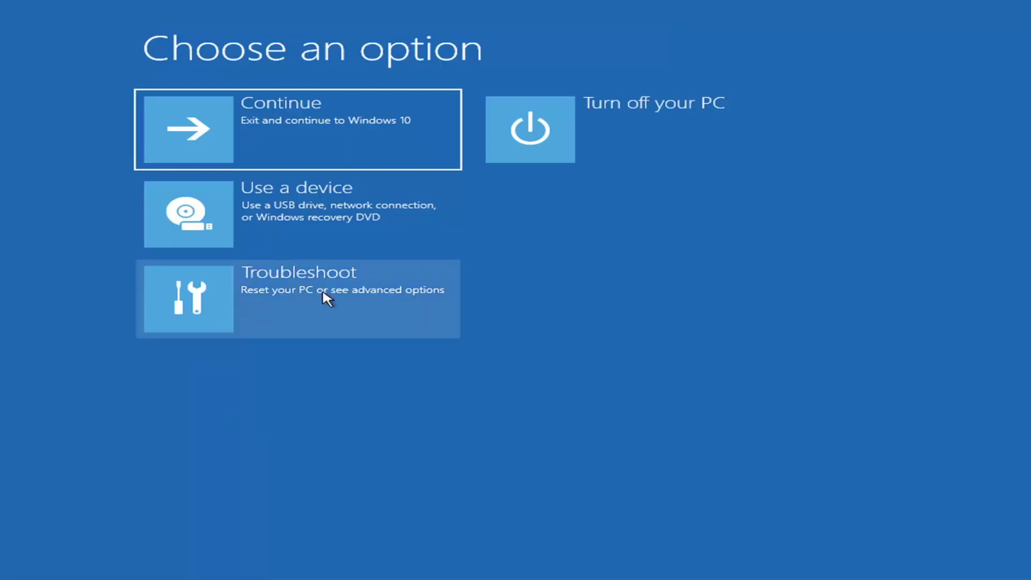
{"action": "left_click", "coordinate": [382, 299]}
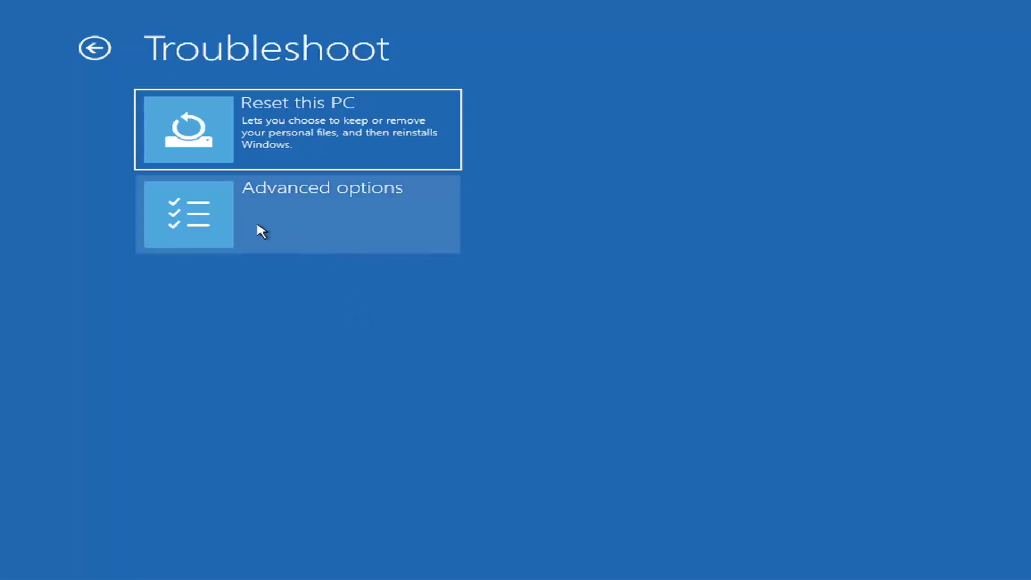
{"action": "left_click", "coordinate": [319, 214]}
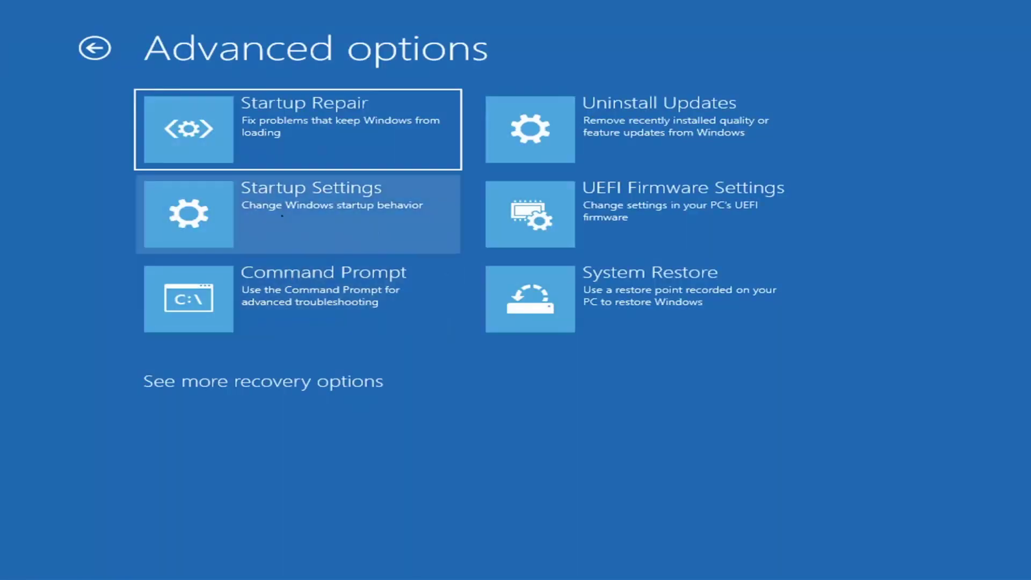
{"action": "left_click", "coordinate": [269, 144]}
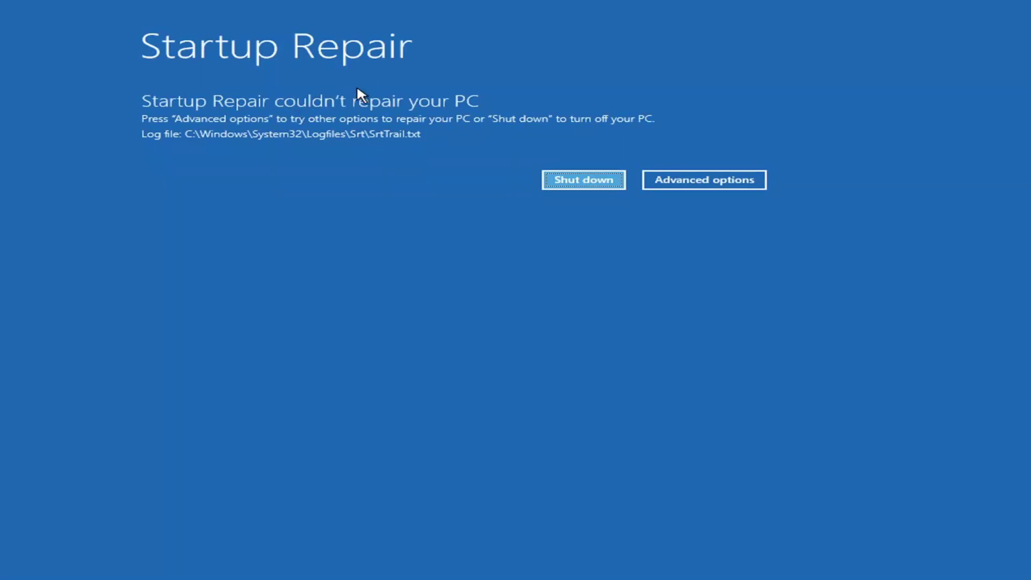
Return to the advanced troubleshooting options and review the Startup Settings and Uninstall Updates pages without applying anything.
{"action": "left_click", "coordinate": [719, 180]}
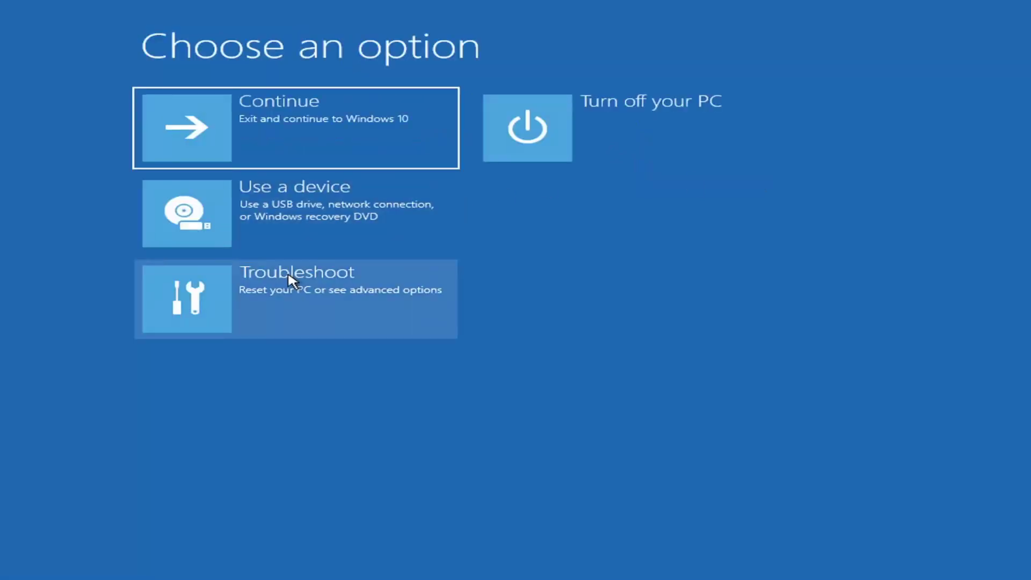
{"action": "left_click", "coordinate": [260, 309]}
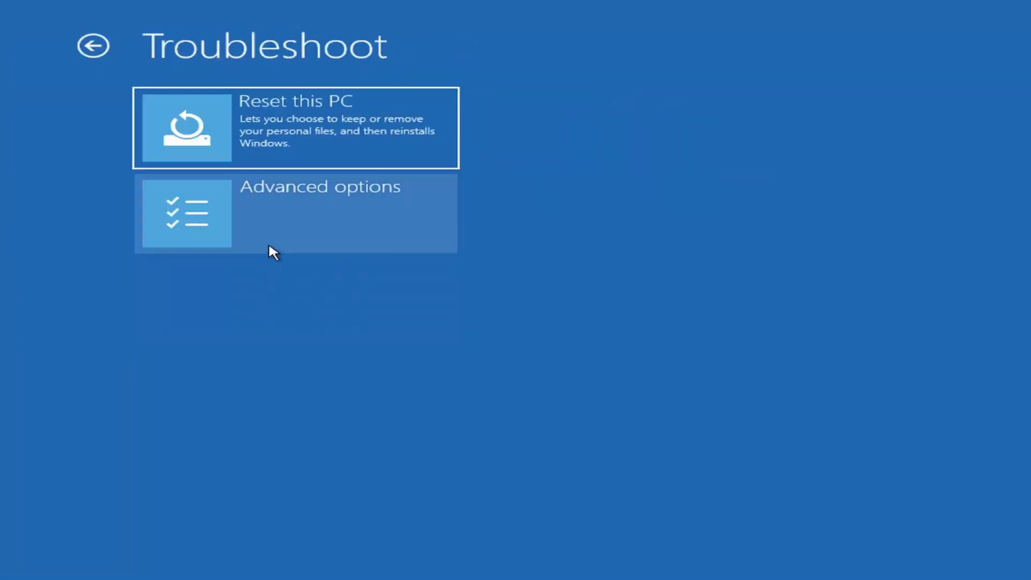
{"action": "left_click", "coordinate": [267, 220]}
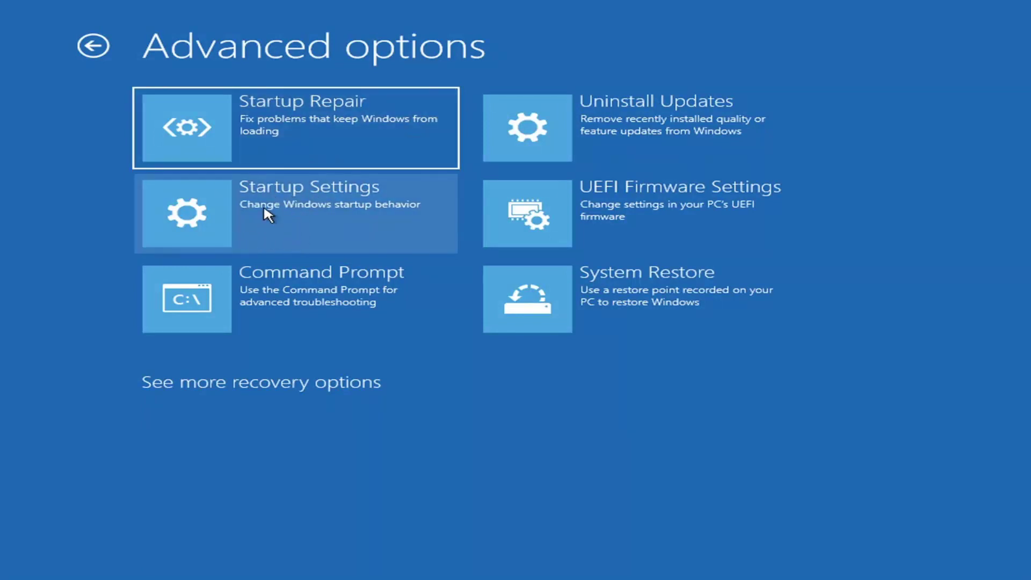
{"action": "left_click", "coordinate": [264, 211]}
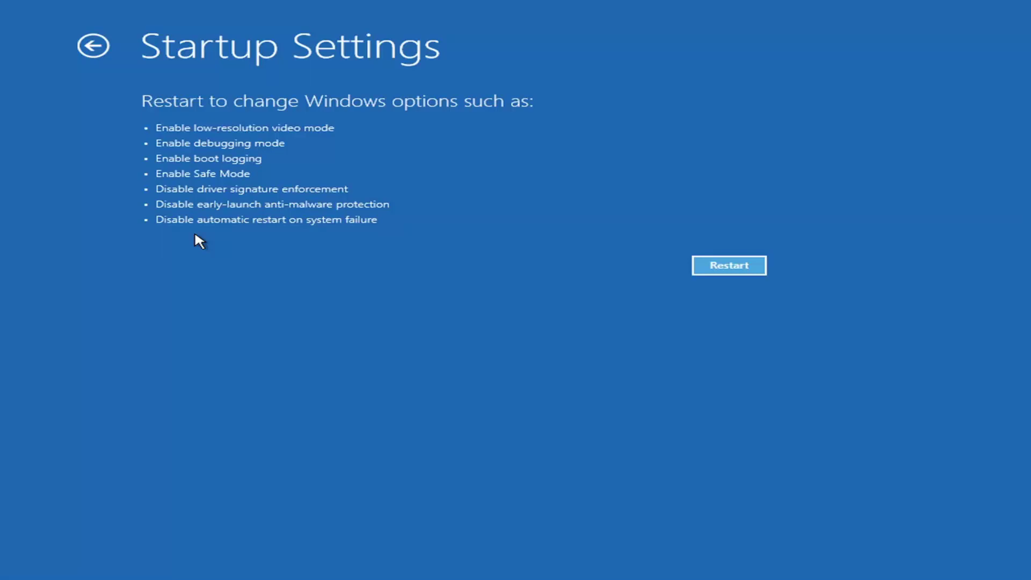
{"action": "left_click", "coordinate": [86, 46]}
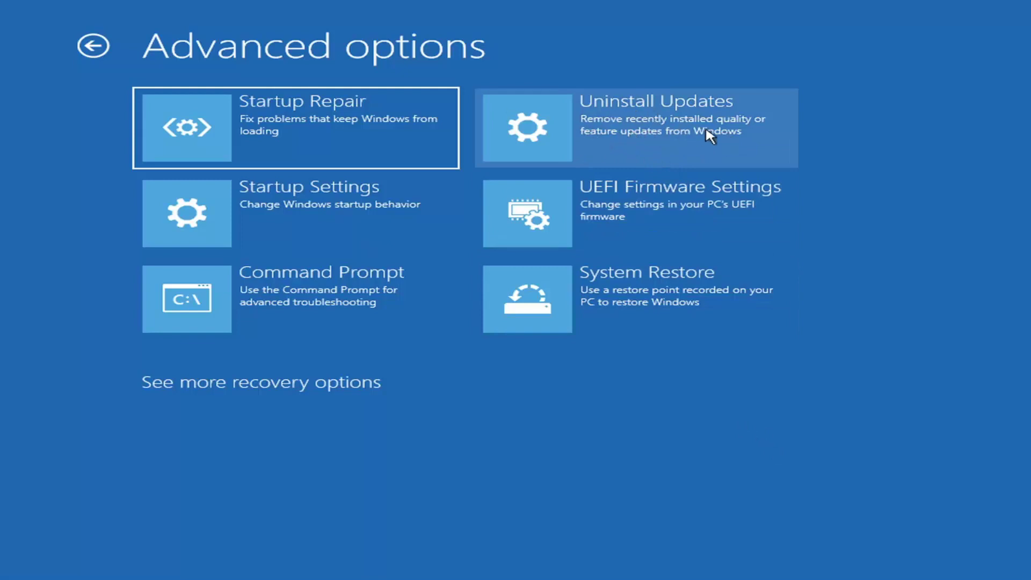
{"action": "left_click", "coordinate": [603, 134]}
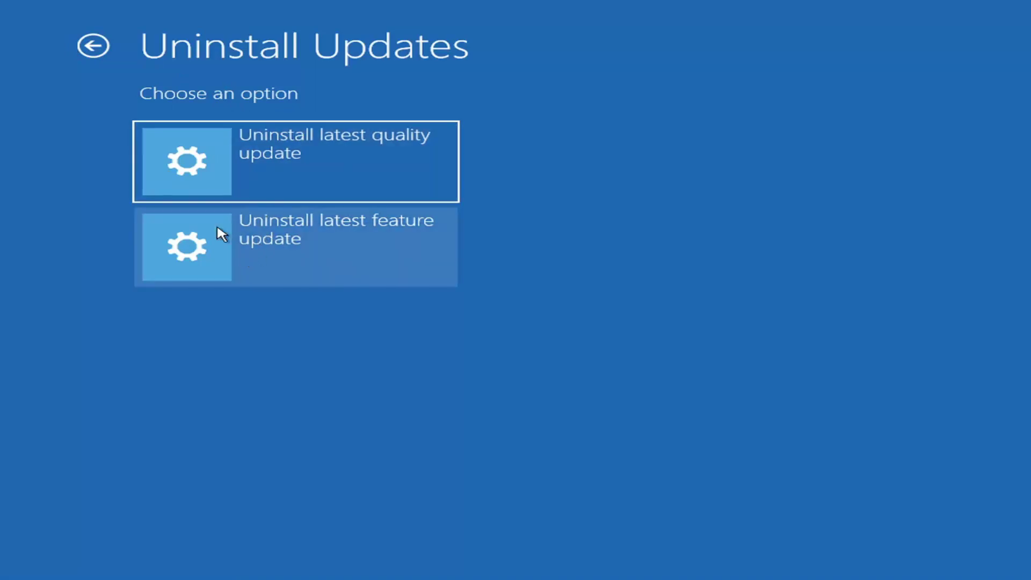
{"action": "left_click", "coordinate": [94, 46]}
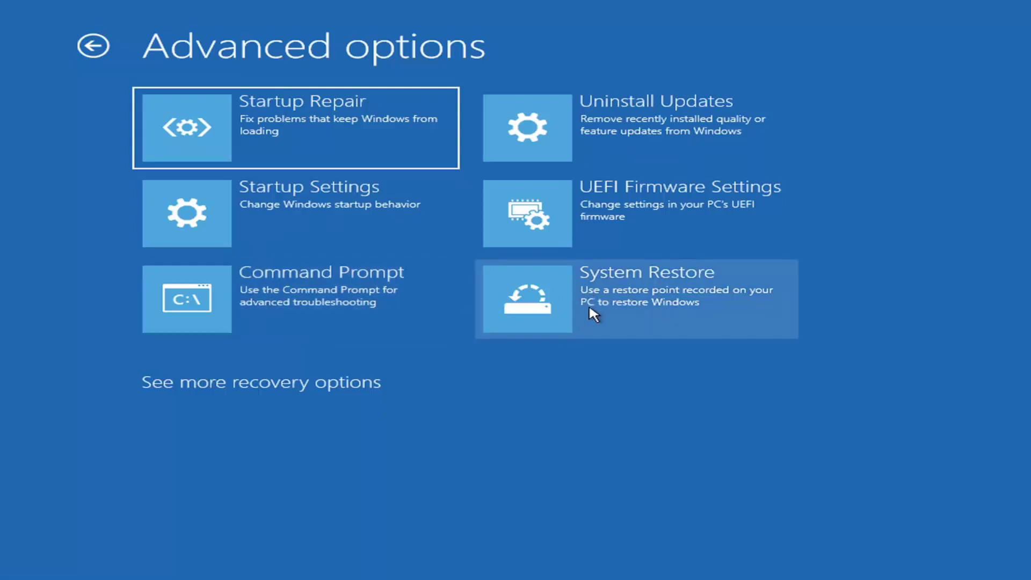
Restore the PC to the 7/9/2021 12:37:05 PM Before Updates restore point with System Restore, restart it and dismiss the completion notice.
{"action": "left_click", "coordinate": [642, 311]}
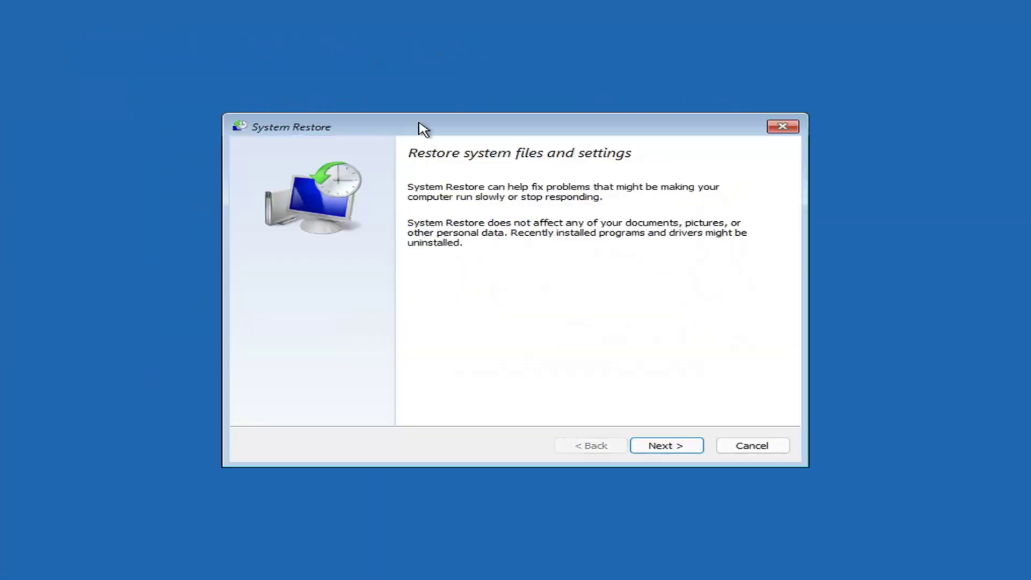
{"action": "left_click", "coordinate": [653, 444]}
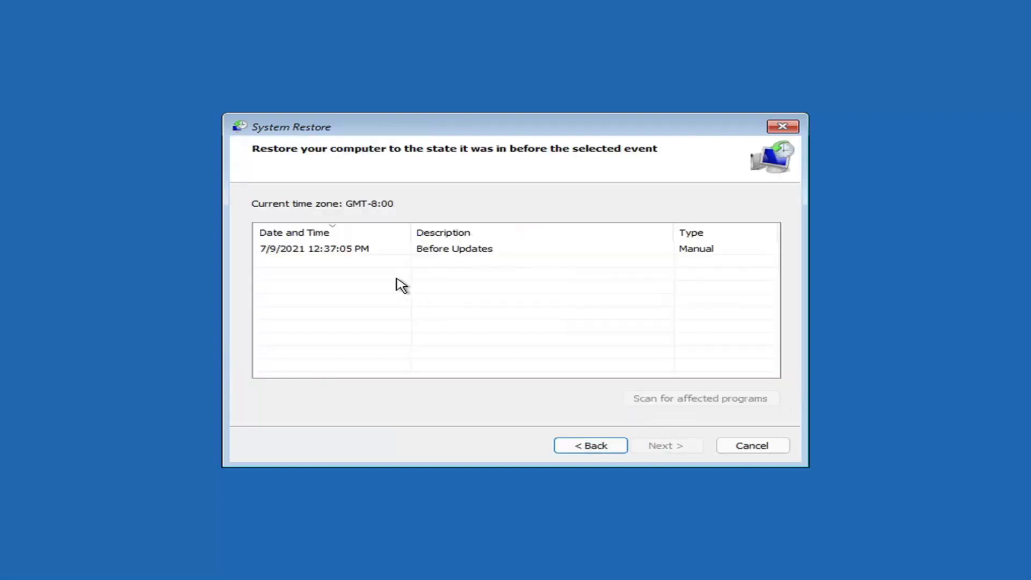
{"action": "left_click", "coordinate": [316, 251]}
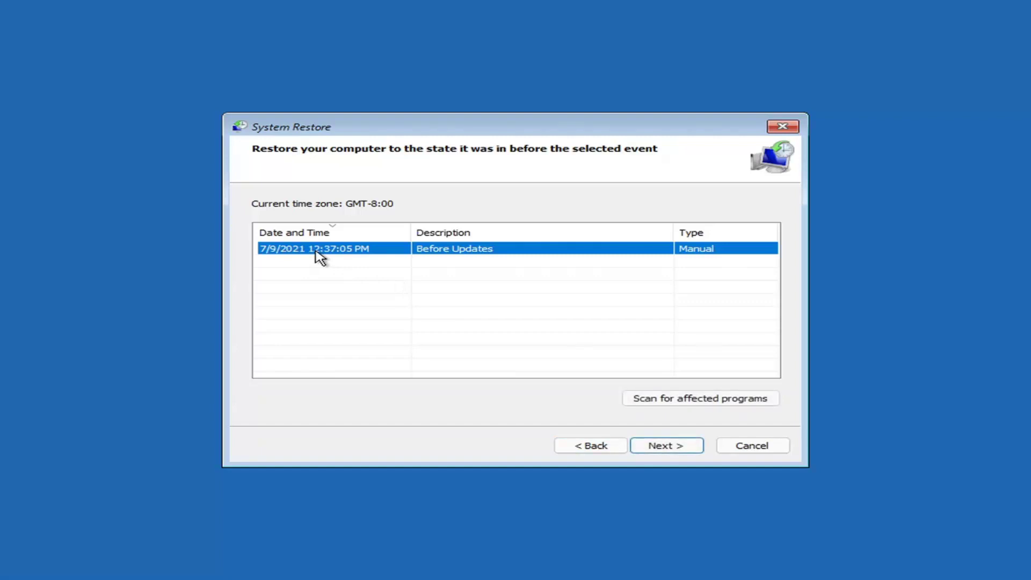
{"action": "left_click", "coordinate": [678, 448]}
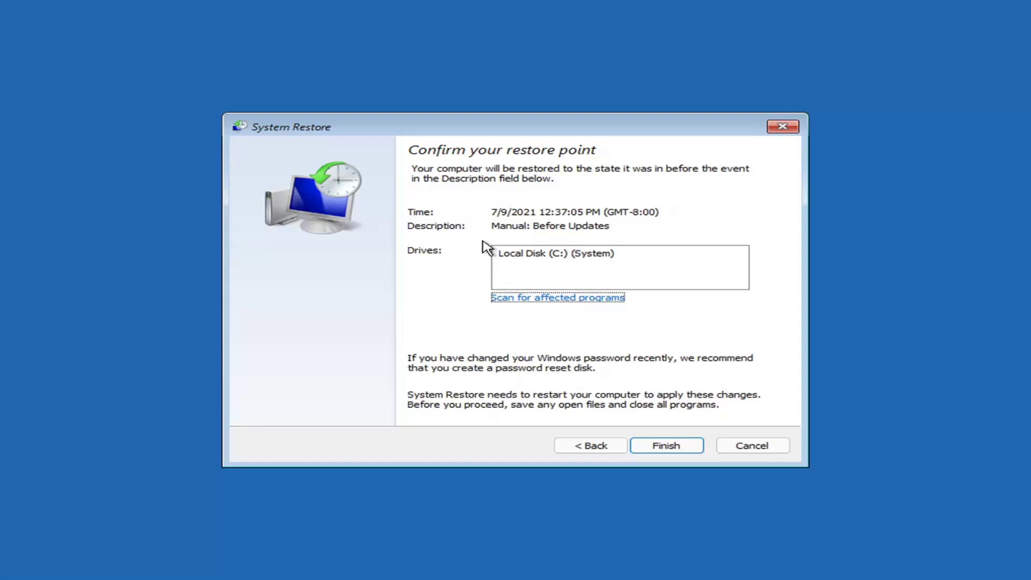
{"action": "left_click", "coordinate": [664, 451]}
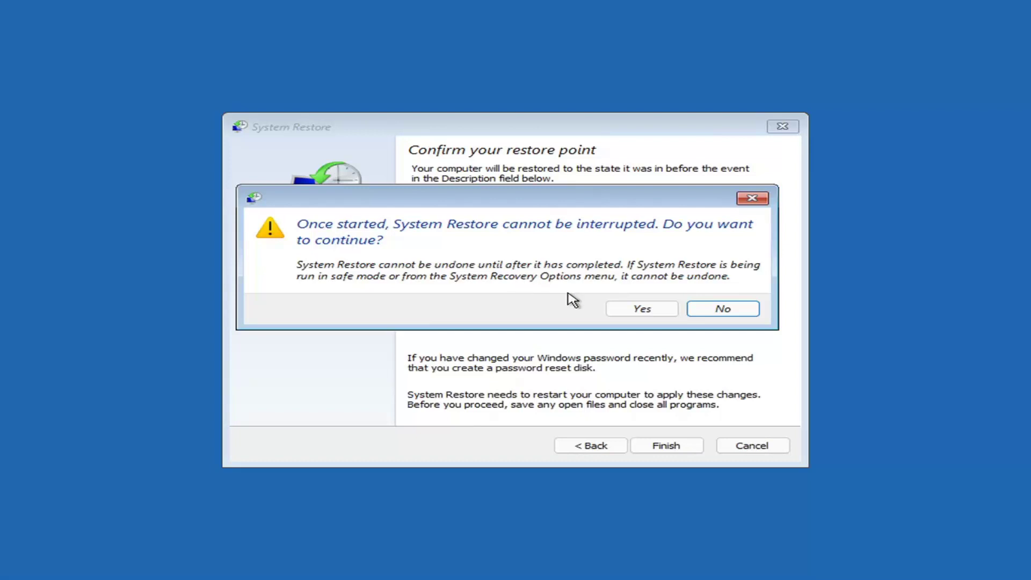
{"action": "left_click", "coordinate": [643, 314]}
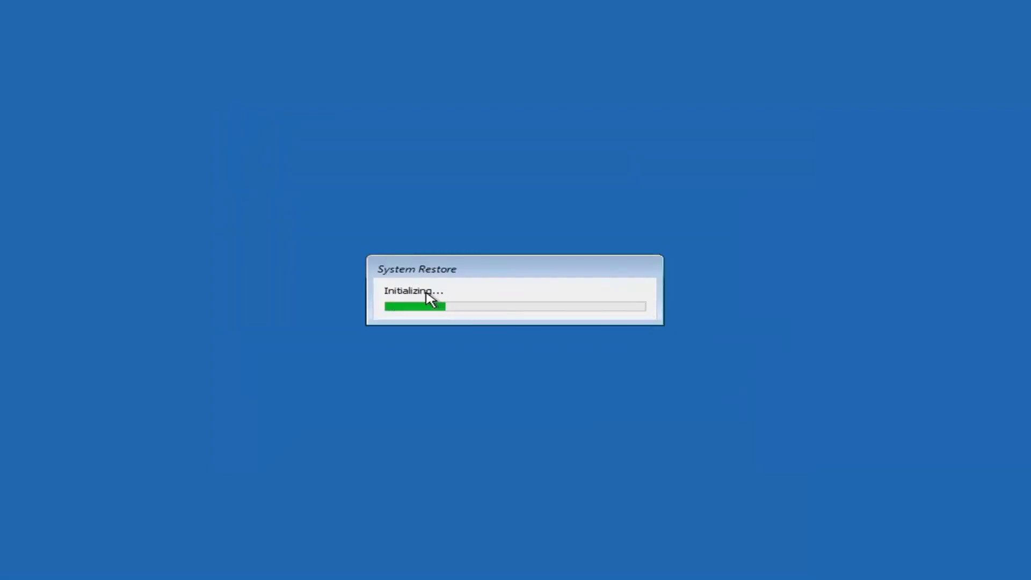
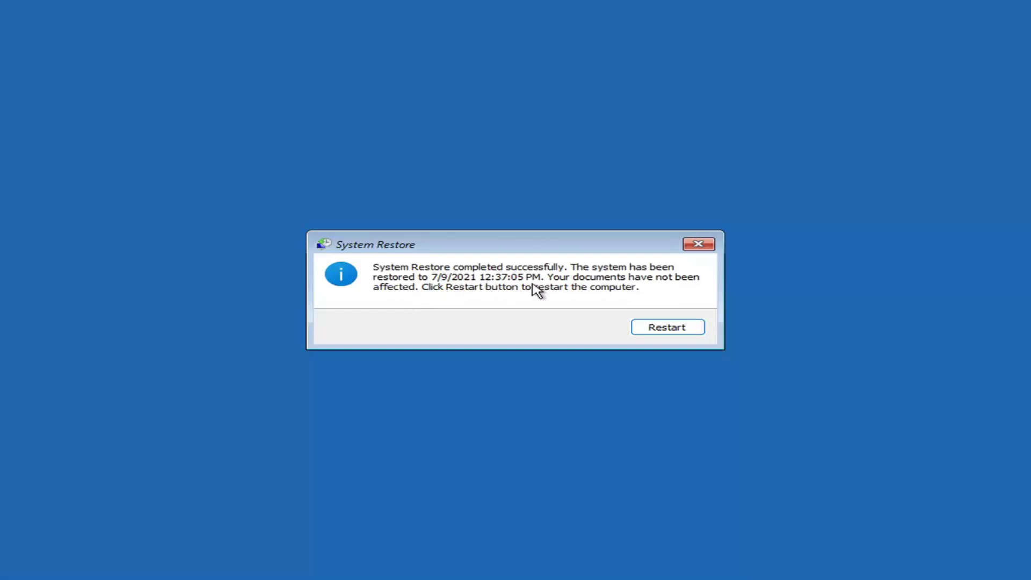
{"action": "left_click", "coordinate": [660, 328]}
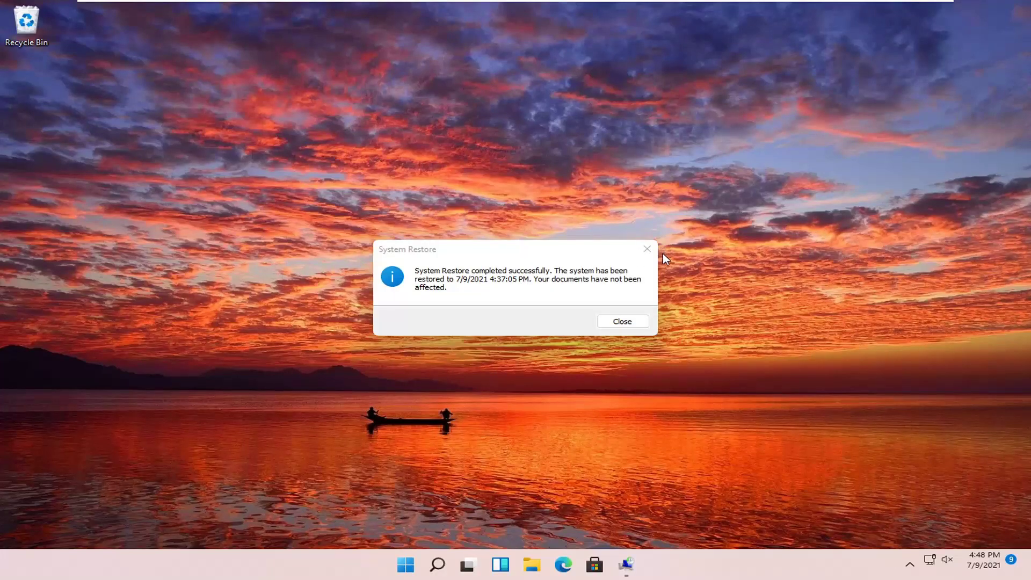
{"action": "left_click", "coordinate": [647, 249]}
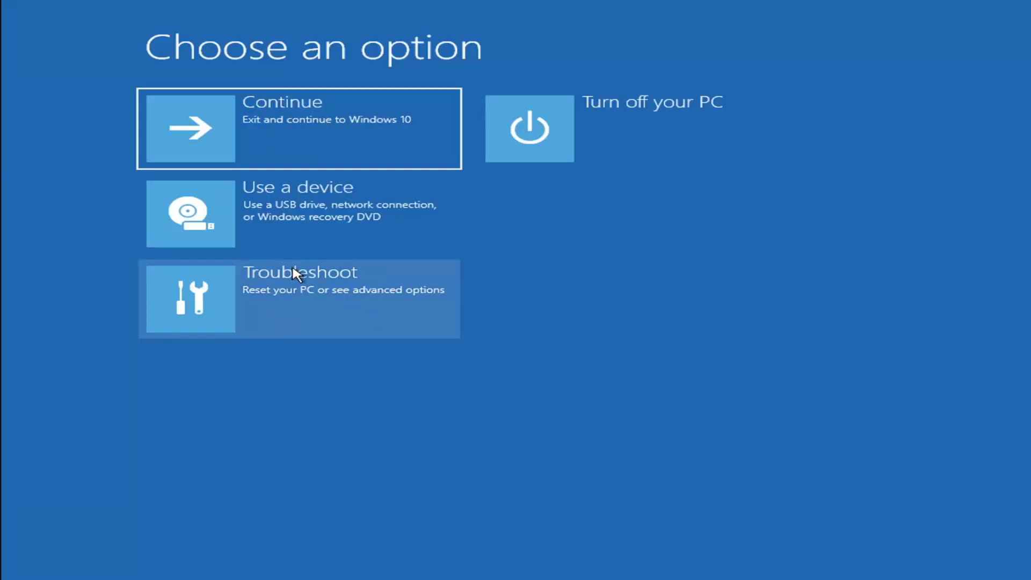
Review the Reset this PC choices for keeping or removing files, and go back to the main recovery options.
{"action": "left_click", "coordinate": [301, 305]}
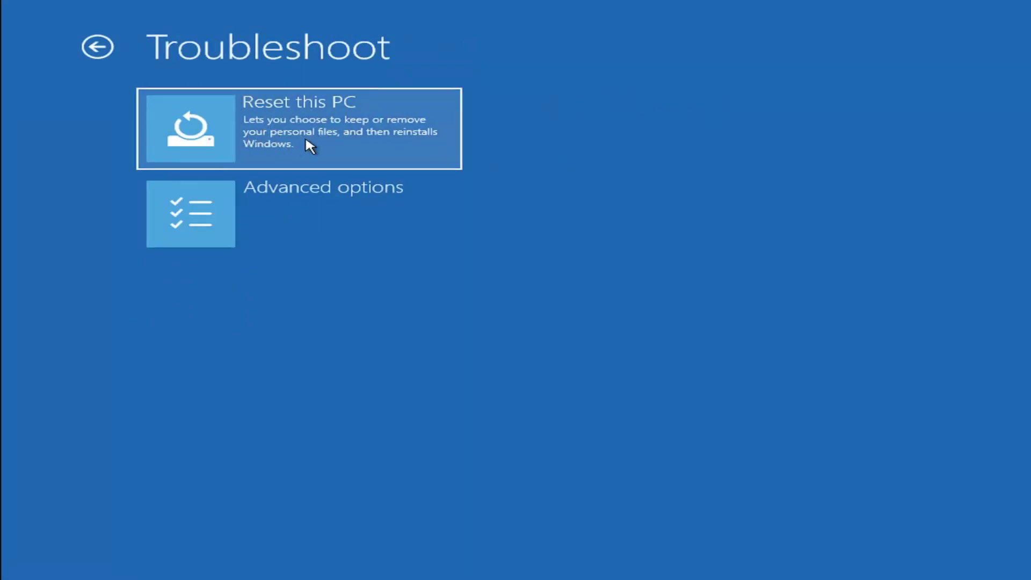
{"action": "left_click", "coordinate": [338, 142]}
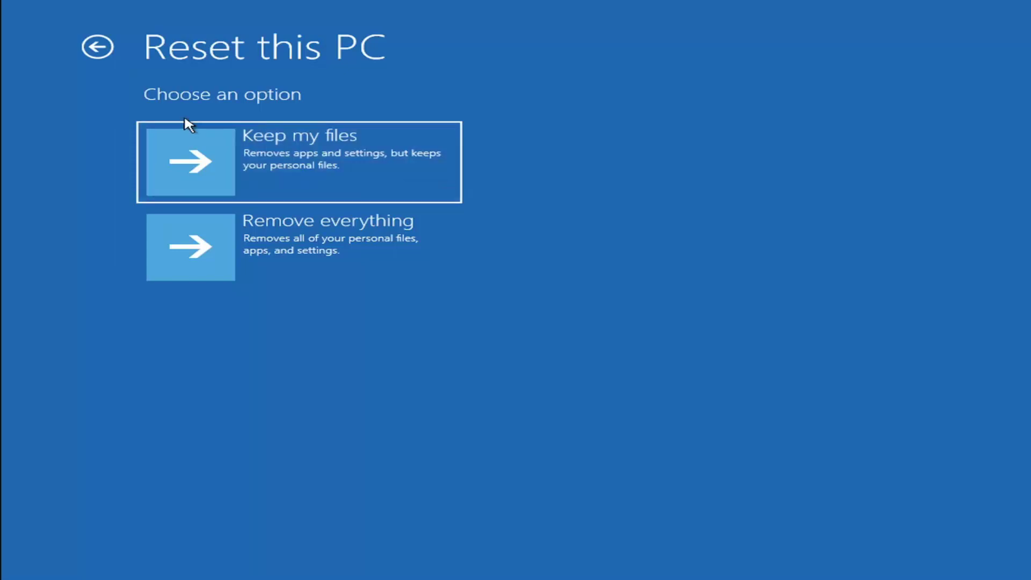
{"action": "left_click", "coordinate": [103, 45]}
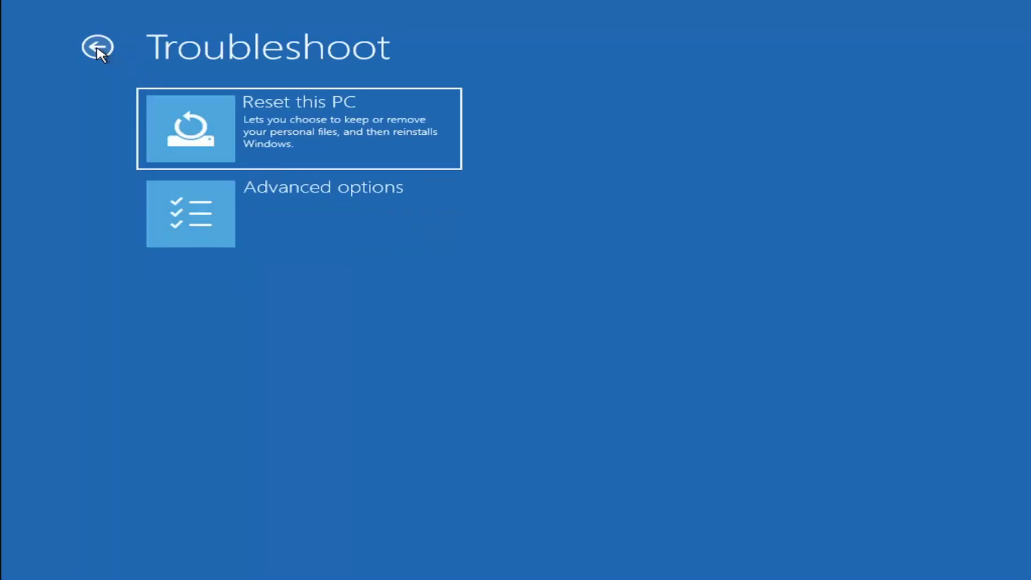
{"action": "left_click", "coordinate": [98, 46]}
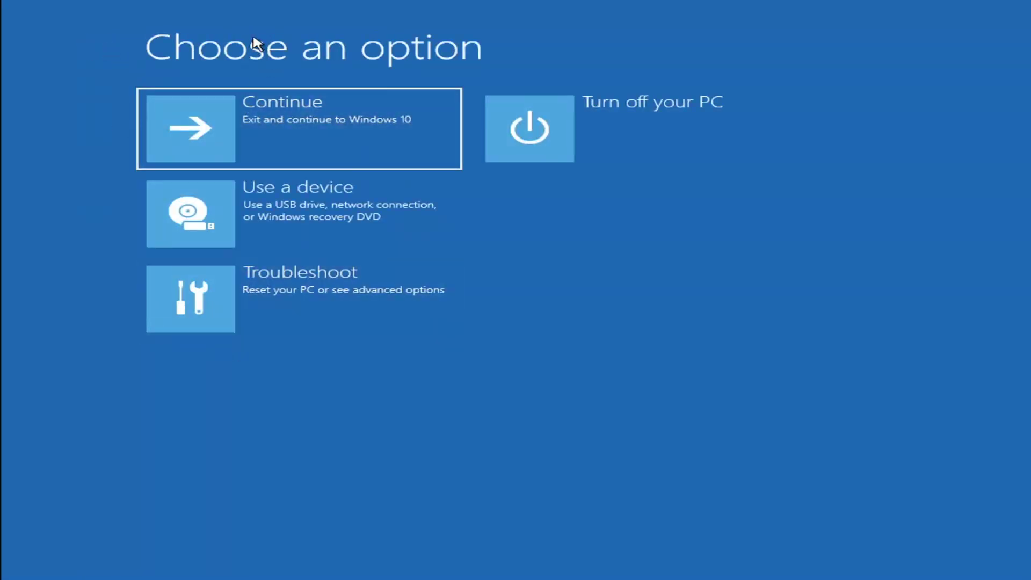
Open Command Prompt from the advanced troubleshooting options.
{"action": "left_click", "coordinate": [312, 297]}
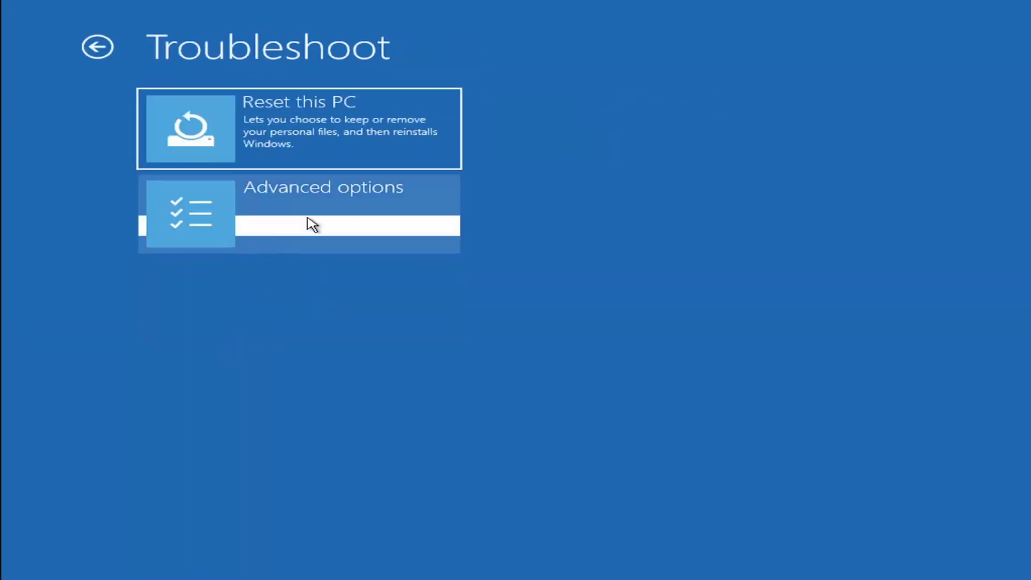
{"action": "left_click", "coordinate": [309, 220]}
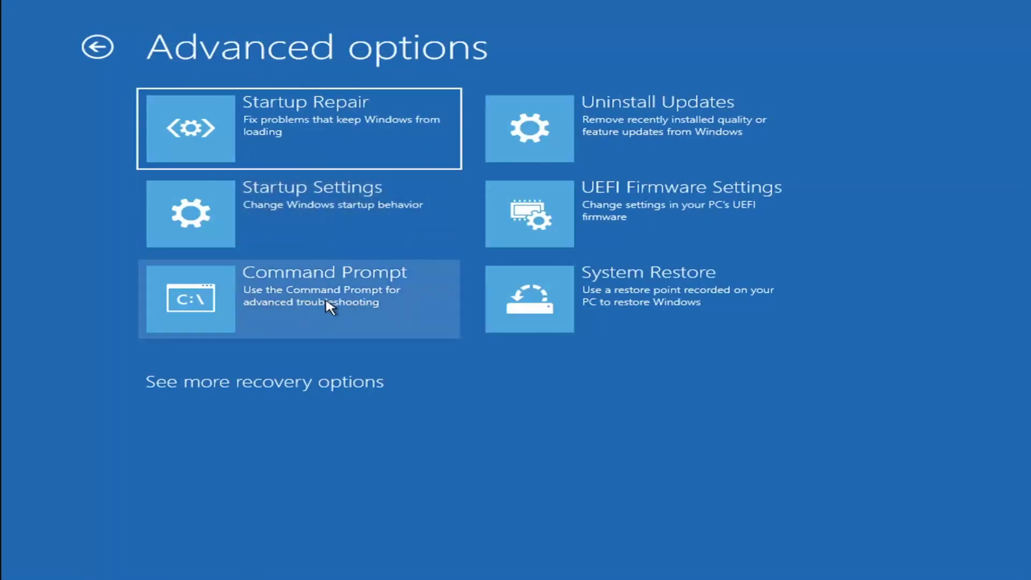
{"action": "left_click", "coordinate": [237, 304]}
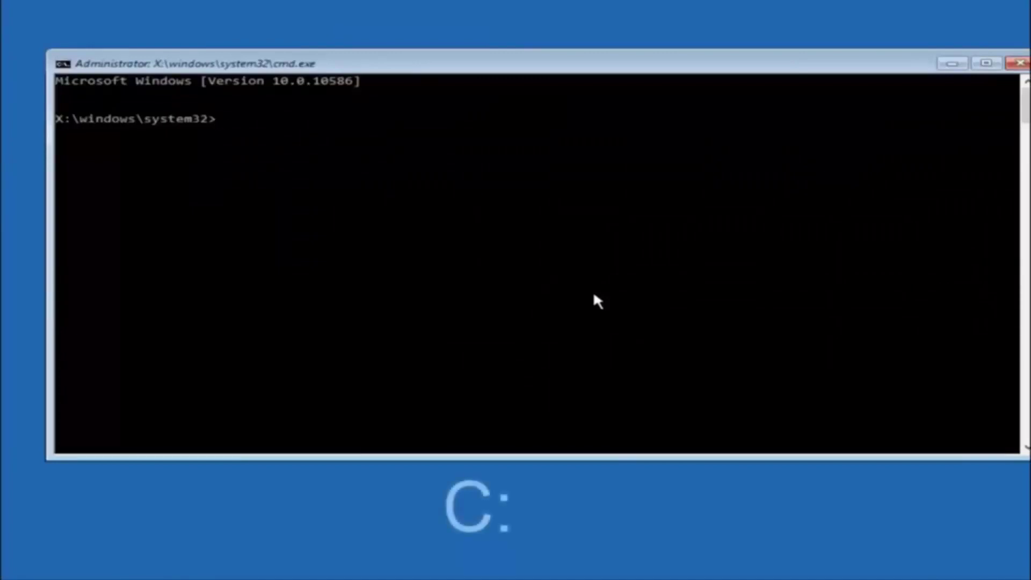
Change to drive C: and list the contents of its root directory with dir.
{"action": "type", "text": "c"}
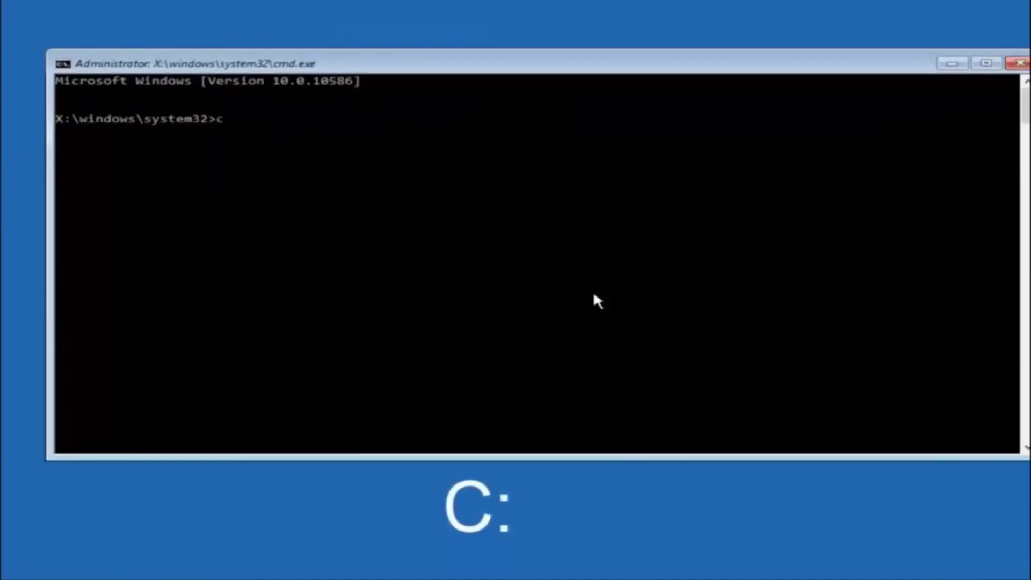
{"action": "type", "text": ":"}
{"action": "key", "text": "Return"}
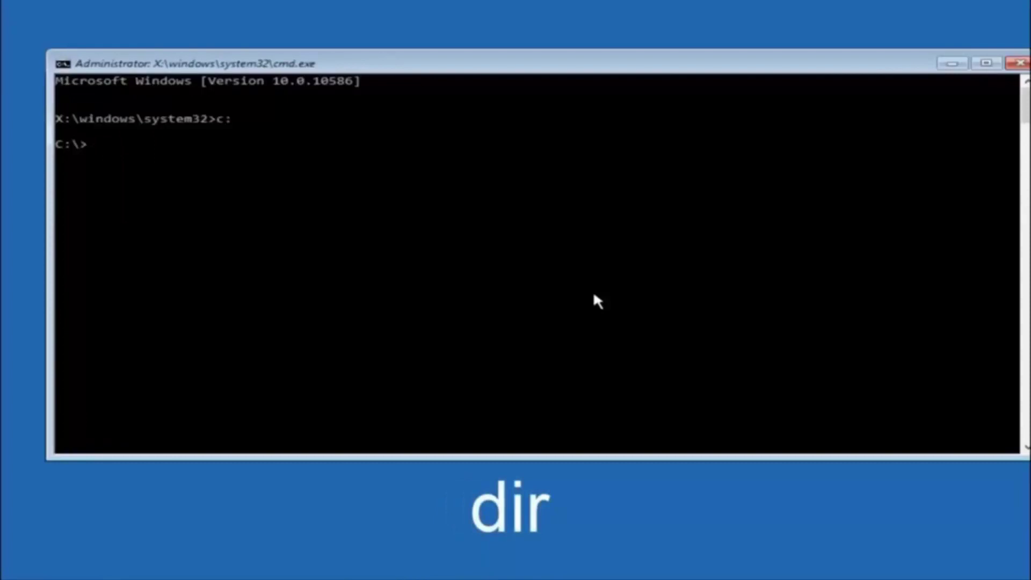
{"action": "type", "text": "dir"}
{"action": "key", "text": "Return"}
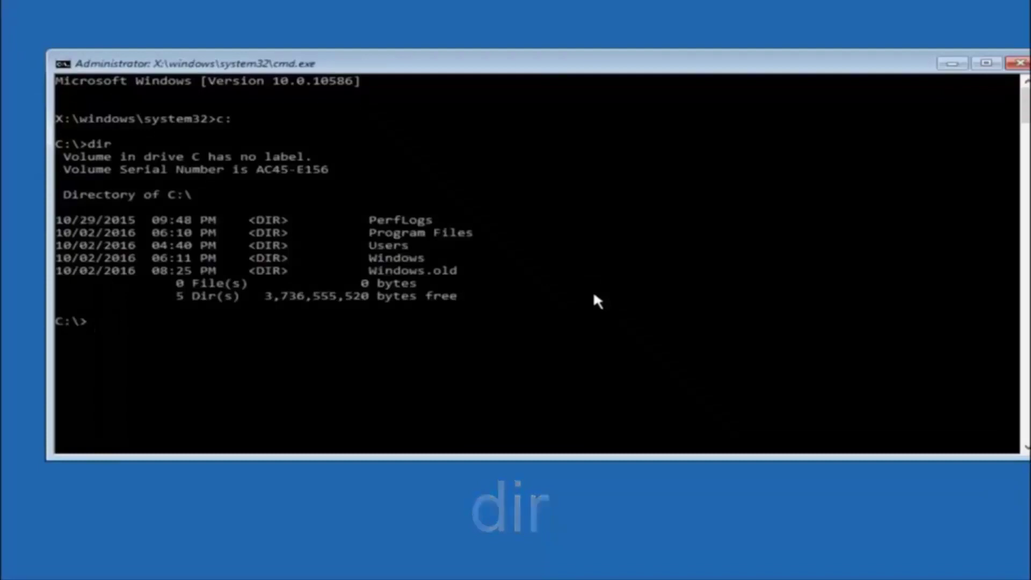
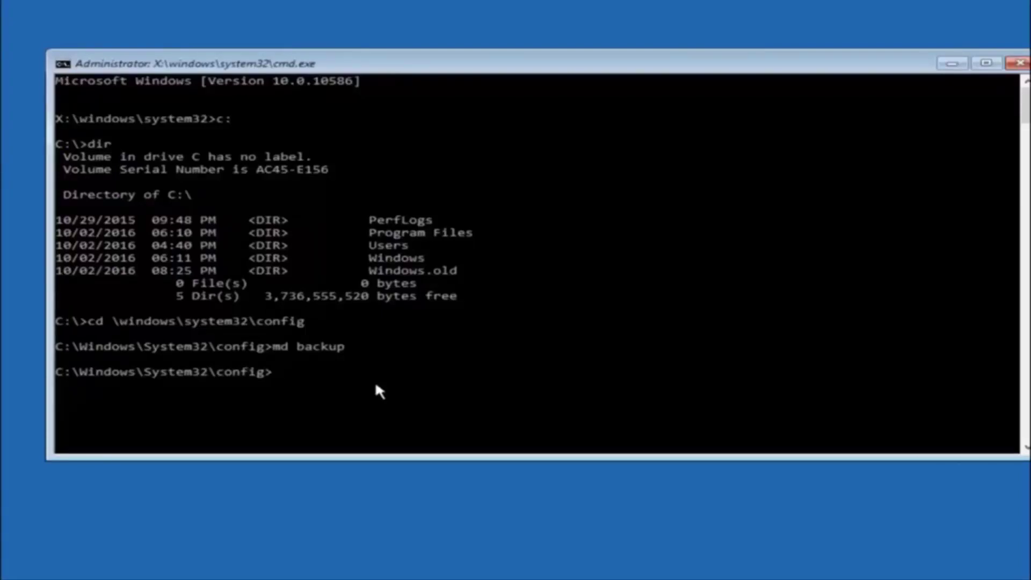
Copy all files in C:\Windows\System32\config to the backup folder with copy *.* backup1.
{"action": "type", "text": "copy"}
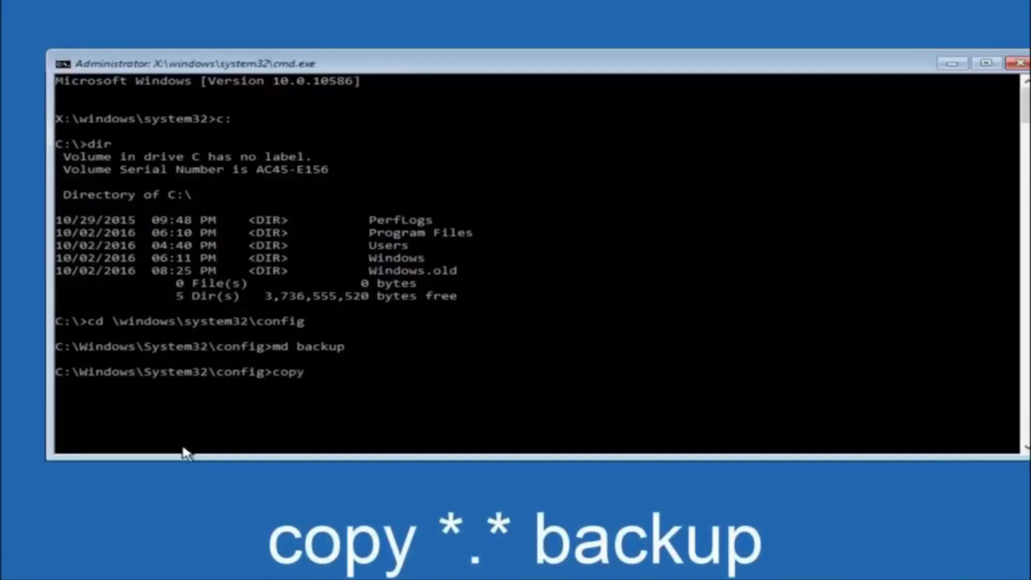
{"action": "type", "text": " *"}
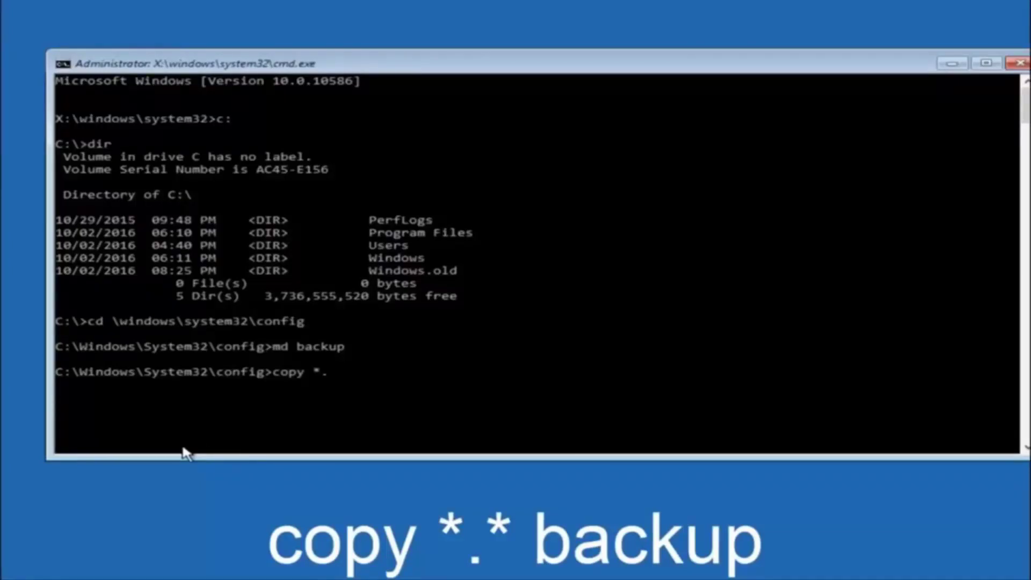
{"action": "type", "text": "*"}
{"action": "type", "text": " backup1"}
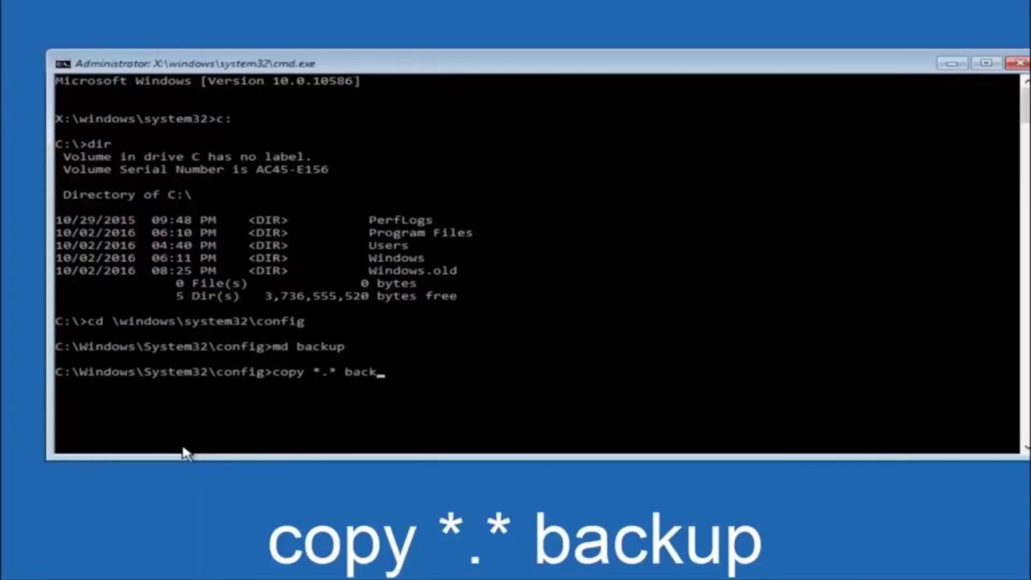
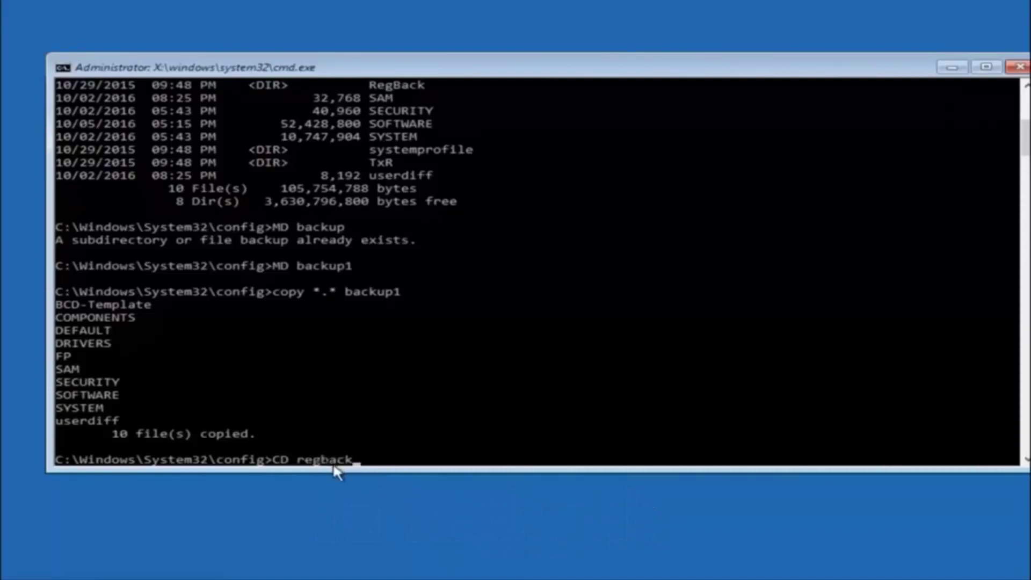
Change to the RegBack folder inside C:\Windows\System32\config and list its contents with dir.
{"action": "key", "text": "Return"}
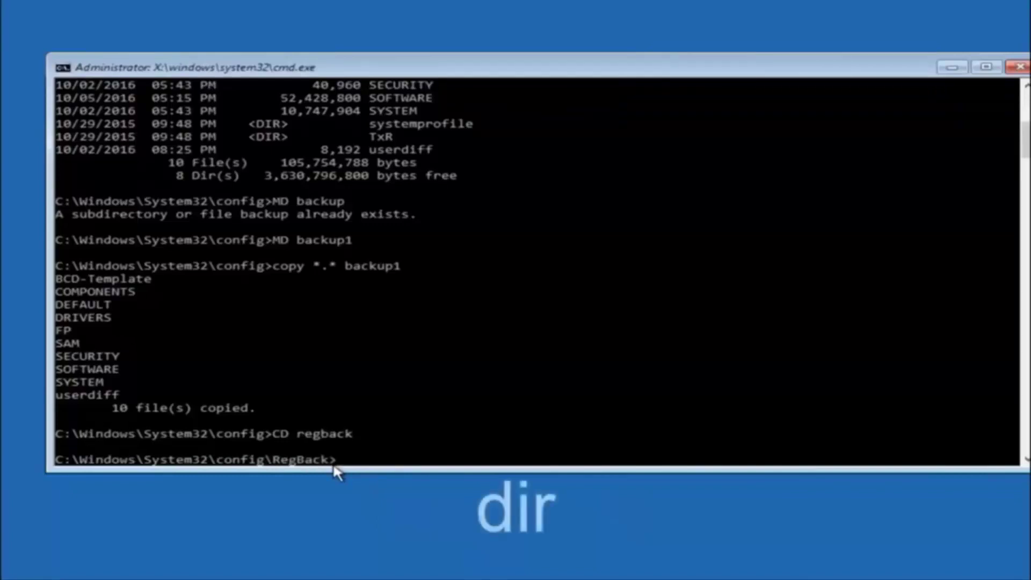
{"action": "type", "text": "dir"}
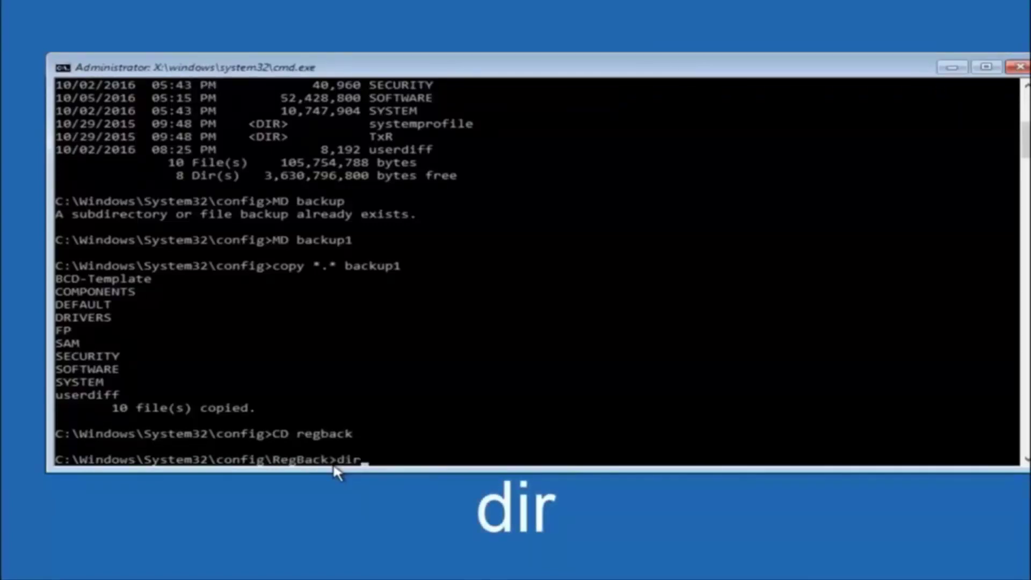
{"action": "key", "text": "Return"}
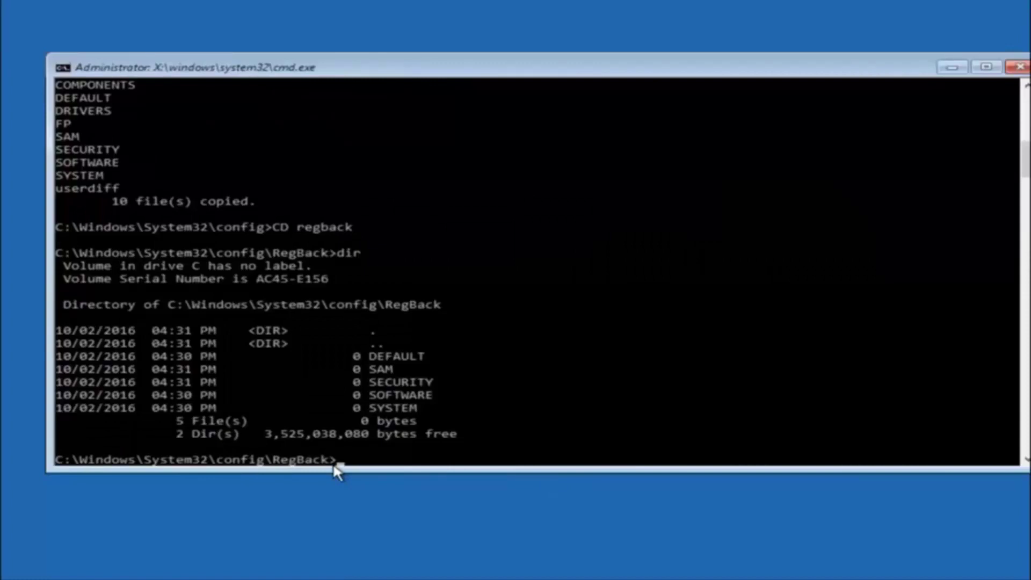
Copy all RegBack files to the parent config folder with copy *.* .., overwriting all with A, and close Command Prompt.
{"action": "type", "text": "copy"}
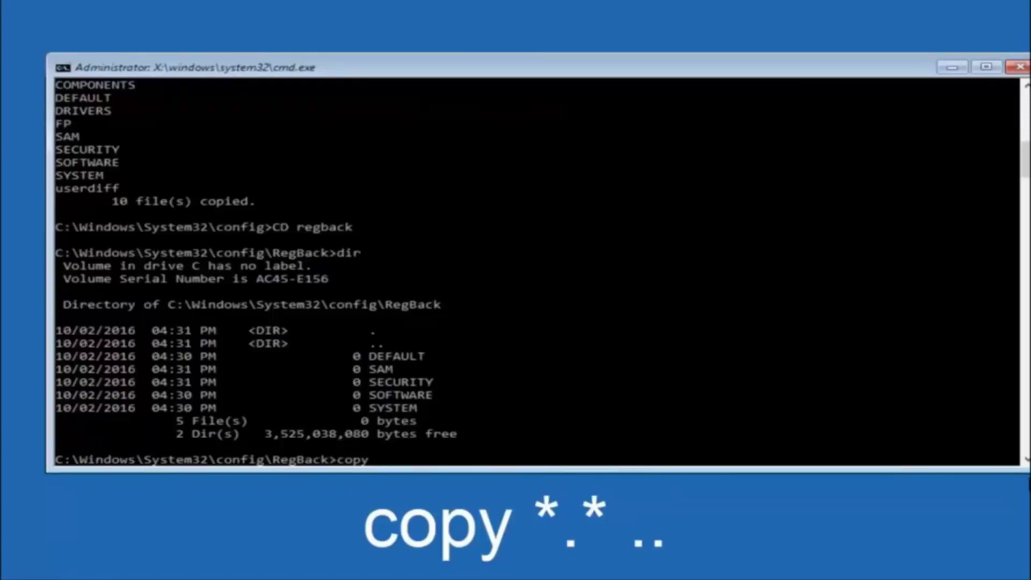
{"action": "left_click", "coordinate": [383, 460]}
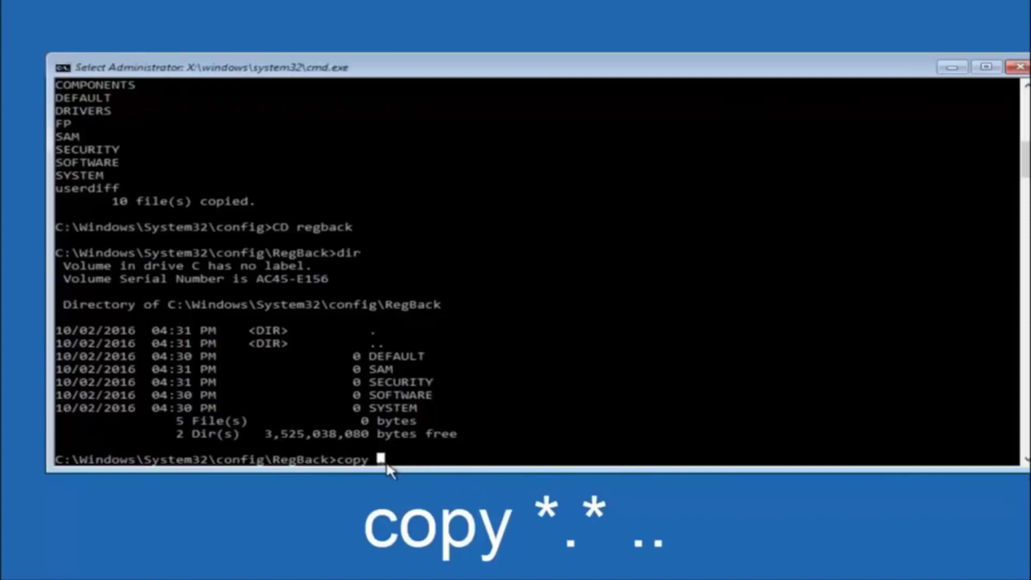
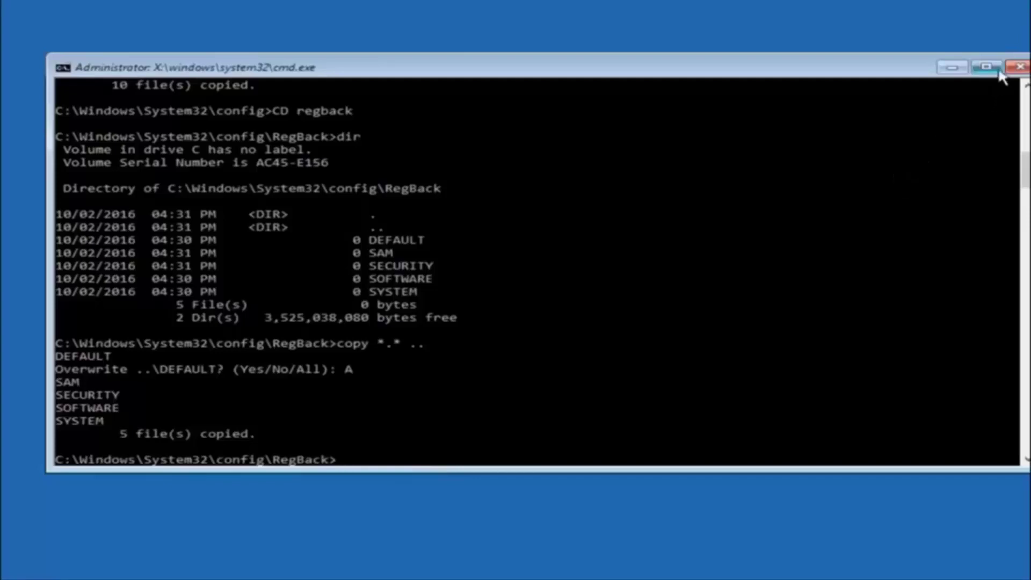
{"action": "left_click", "coordinate": [1019, 67]}
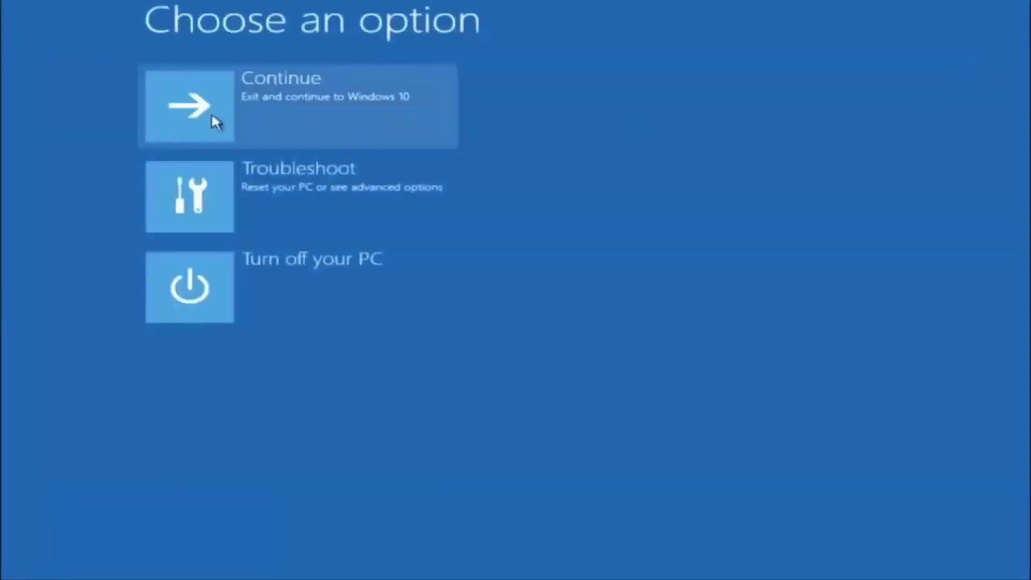